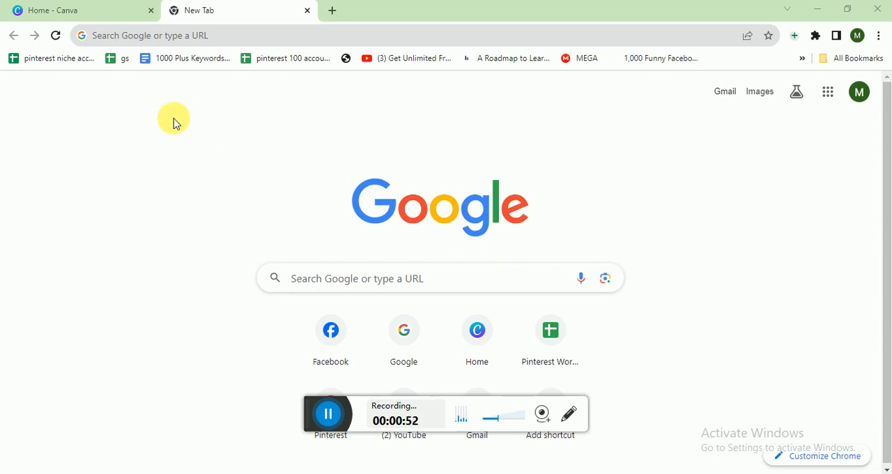
# Step: Switch to Canva and create a new Logo design at 500 × 500 px
pyautogui.click(93, 12)
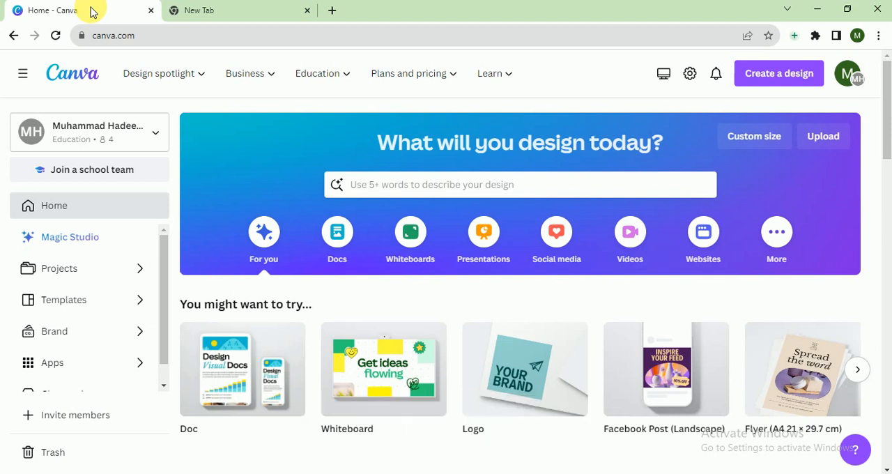
pyautogui.click(749, 73)
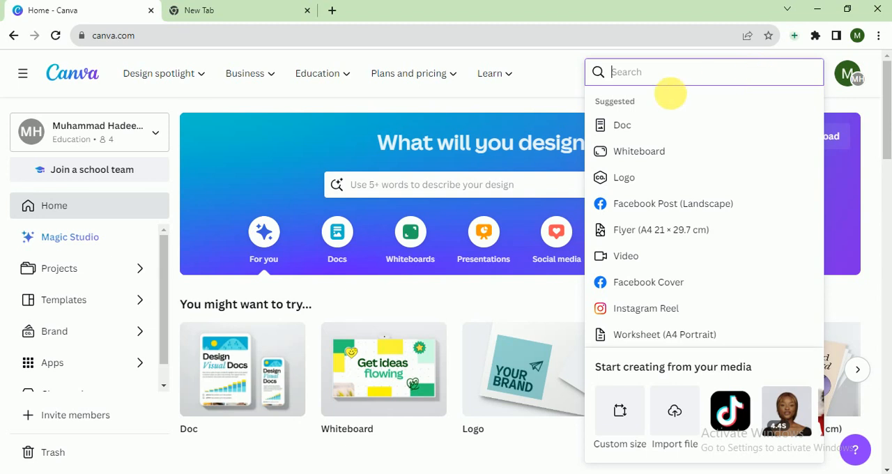
pyautogui.write('logo')
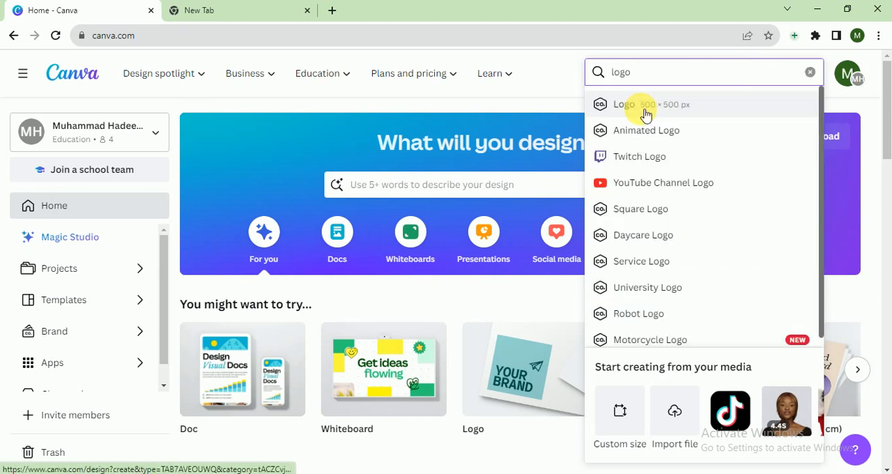
pyautogui.click(647, 113)
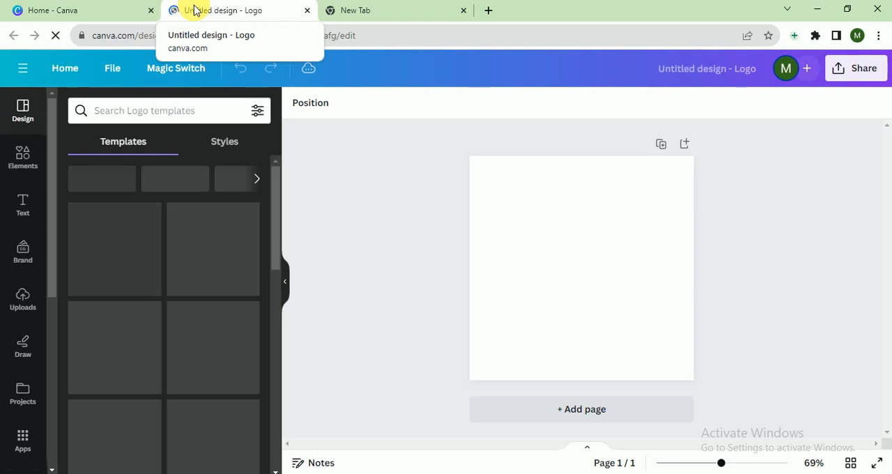
# Step: Search the design elements for "marketing"
pyautogui.click(25, 157)
pyautogui.click(143, 123)
pyautogui.write('mar')
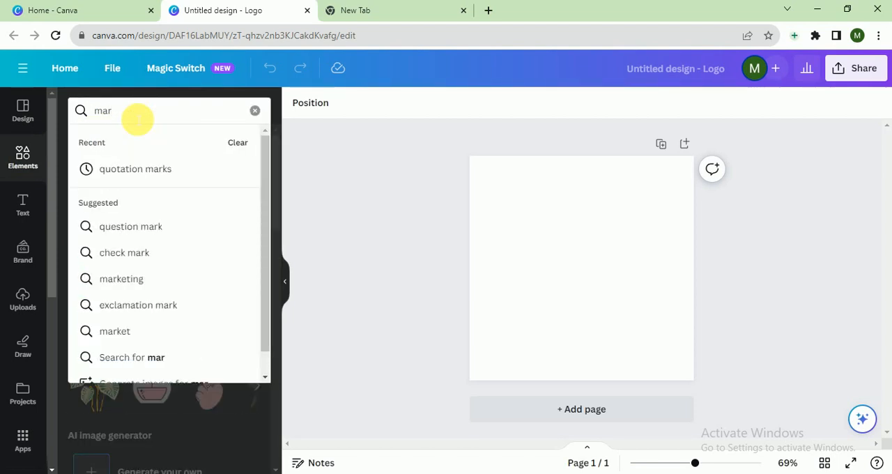
pyautogui.write('keting')
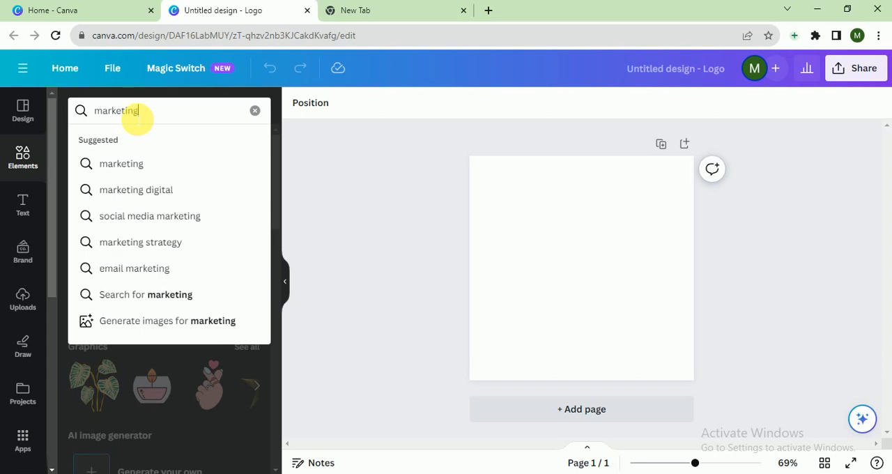
pyautogui.press('Return')
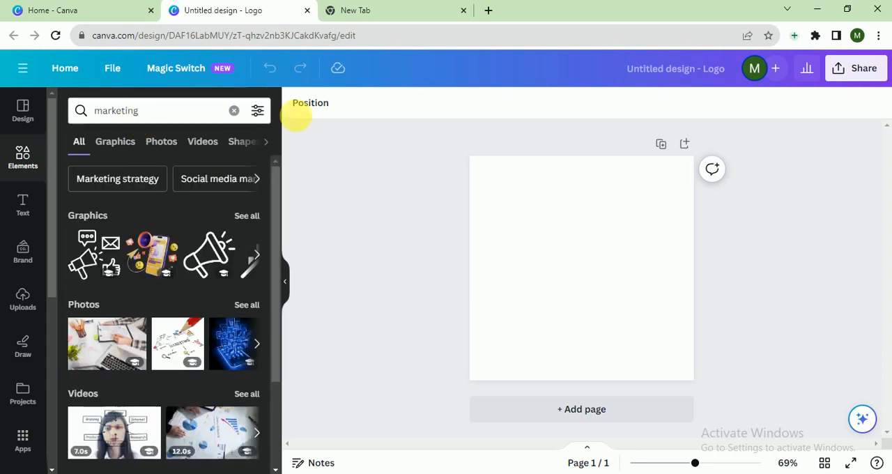
# Step: Fill the blank page background with solid dark blue from the default colors
pyautogui.click(563, 167)
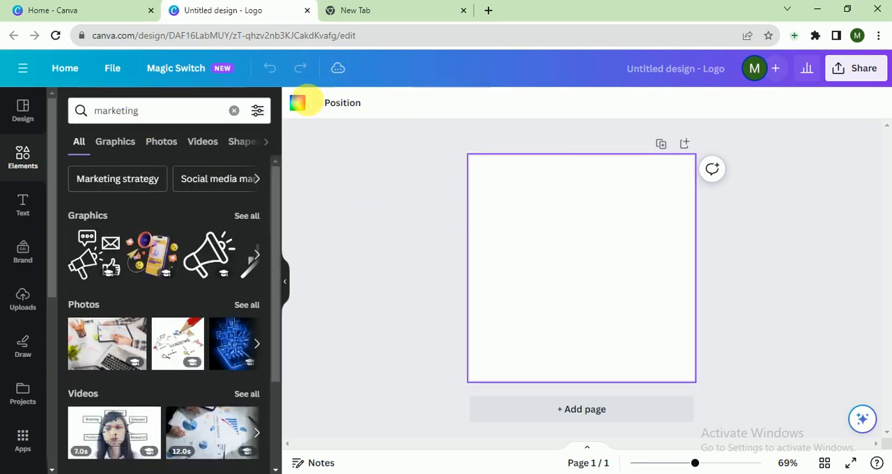
pyautogui.click(298, 104)
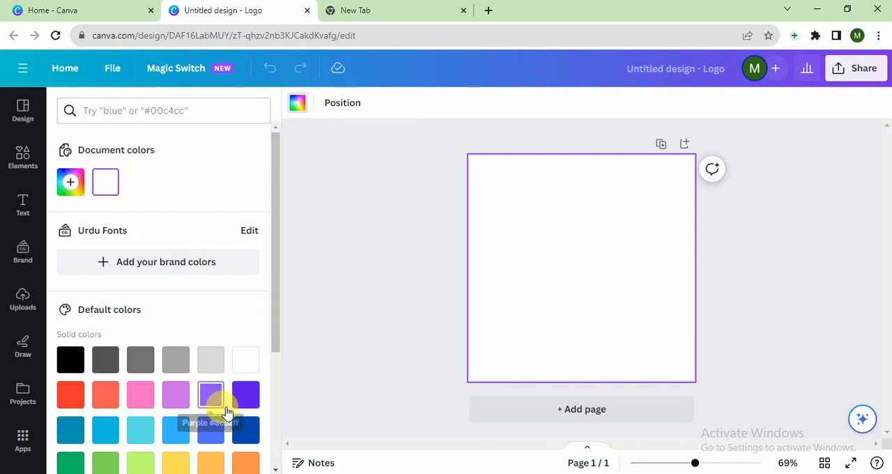
pyautogui.click(244, 429)
pyautogui.click(300, 104)
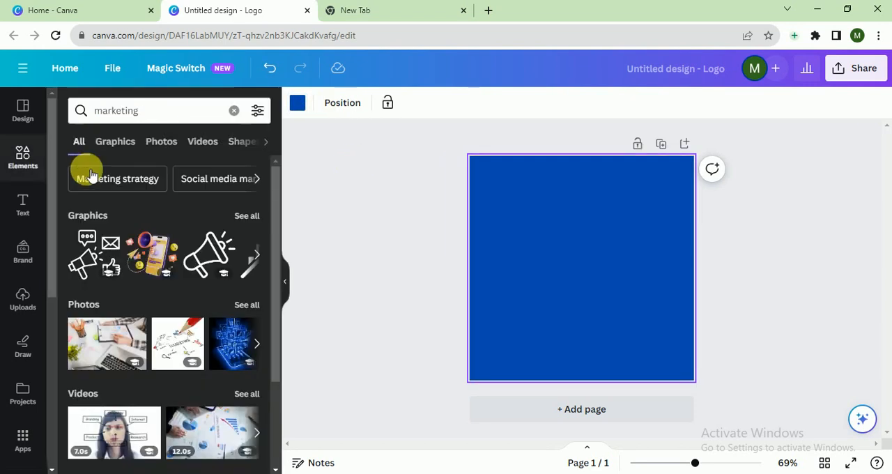
# Step: Limit the marketing results to graphics and add the rising bar chart with a zigzag growth arrow to the page
pyautogui.click(115, 145)
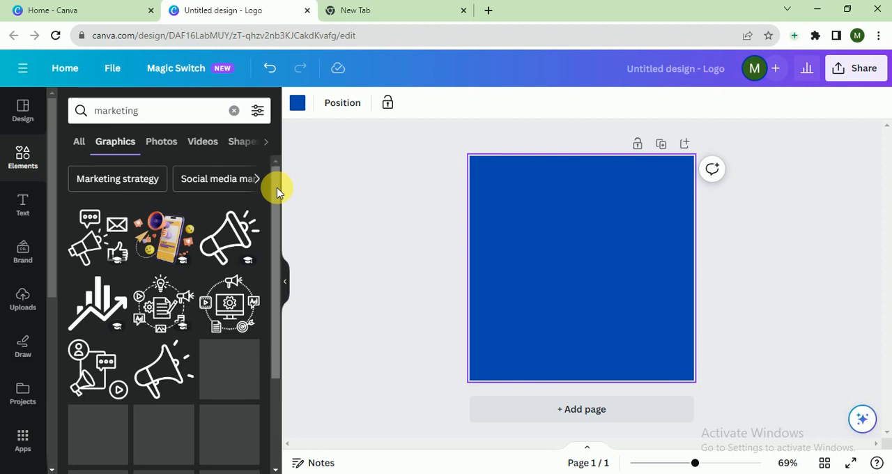
pyautogui.scroll(-2, 279, 202)
pyautogui.moveTo(279, 239); pyautogui.dragTo(272, 340)
pyautogui.moveTo(276, 311); pyautogui.dragTo(281, 447)
pyautogui.moveTo(276, 371); pyautogui.dragTo(281, 404)
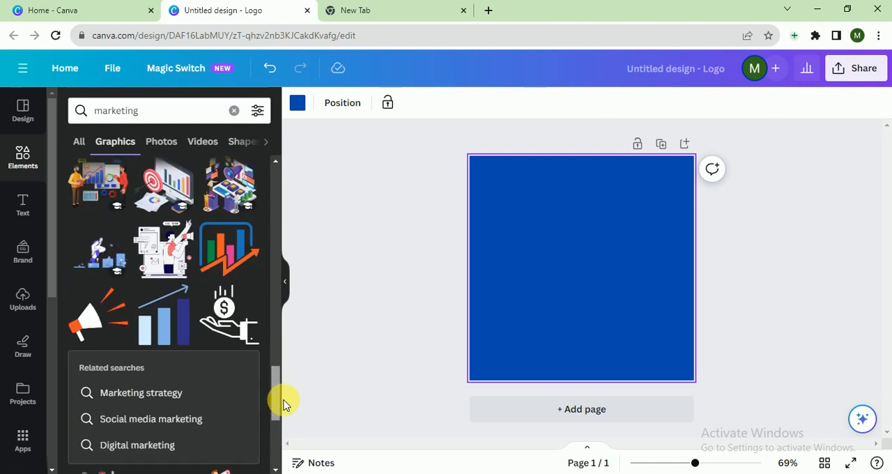
pyautogui.moveTo(284, 405); pyautogui.dragTo(279, 448)
pyautogui.scroll(-2, 272, 412)
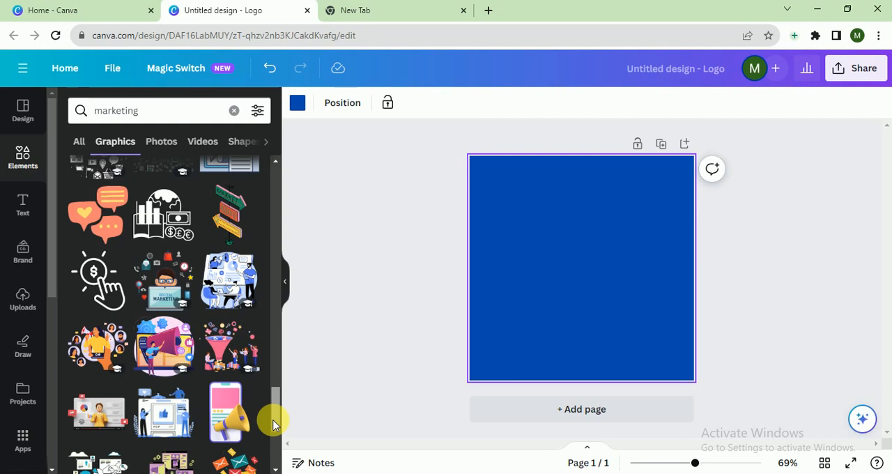
pyautogui.scroll(-2, 272, 432)
pyautogui.scroll(-1, 271, 445)
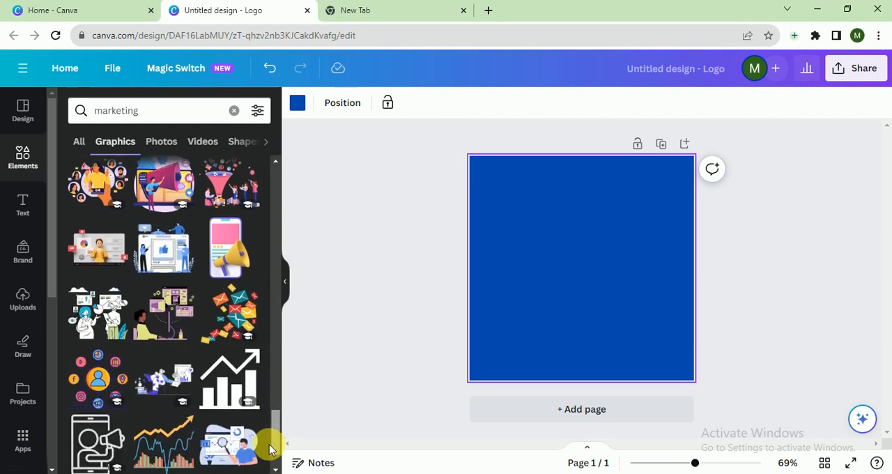
pyautogui.scroll(-1, 271, 450)
pyautogui.scroll(-1, 272, 452)
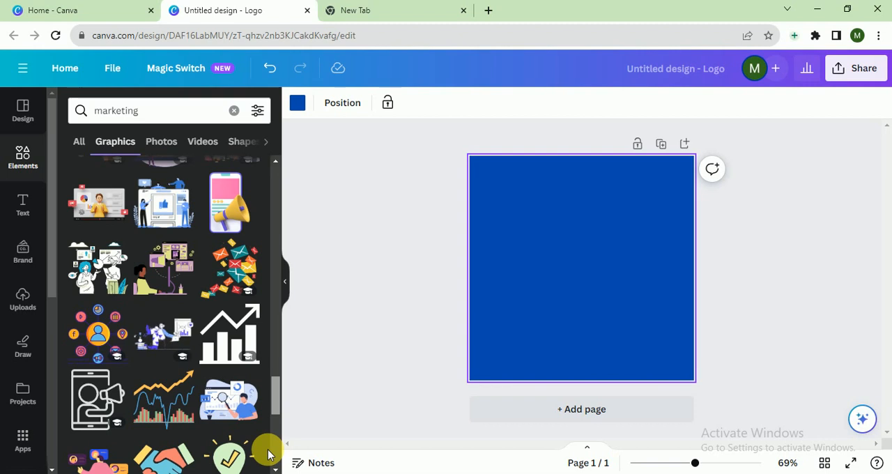
pyautogui.scroll(1, 275, 405)
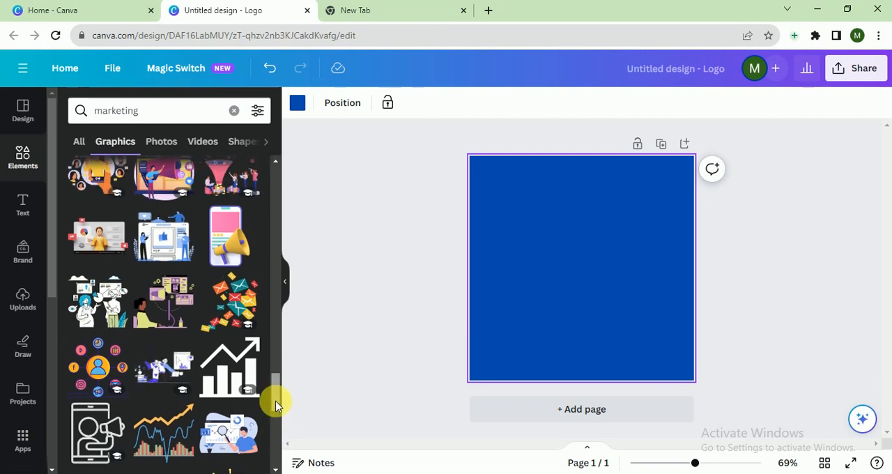
pyautogui.moveTo(274, 398); pyautogui.dragTo(289, 235)
pyautogui.click(241, 361)
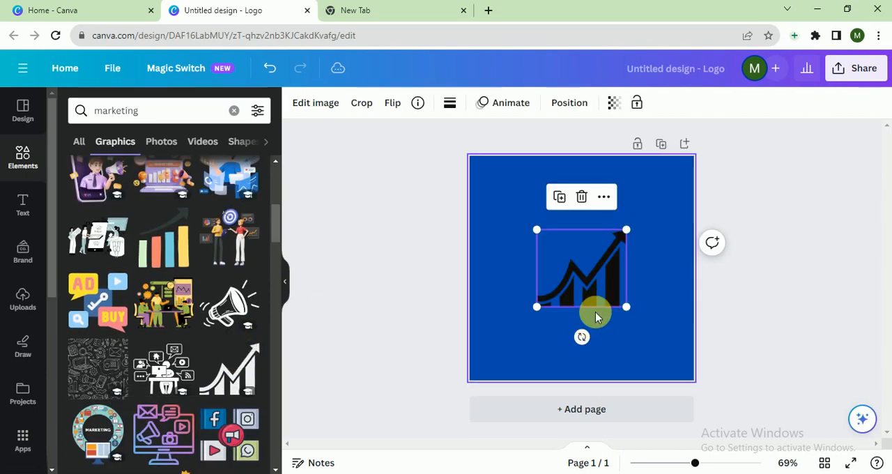
# Step: Recolor the bar chart graphic from the default colors to white
pyautogui.click(452, 103)
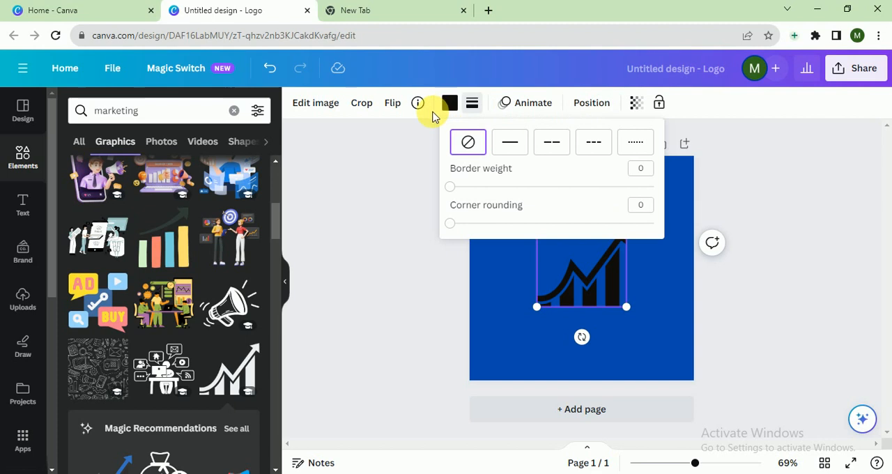
pyautogui.click(450, 103)
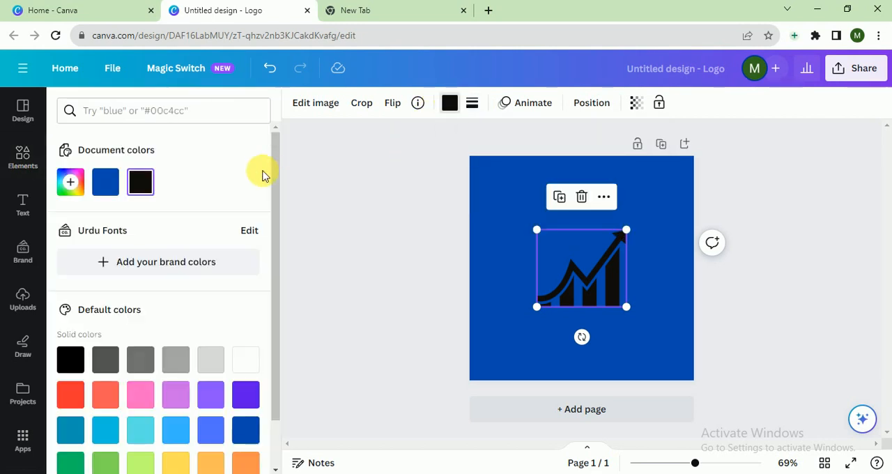
pyautogui.click(245, 360)
# Step: Enlarge the chart graphic to nearly the full page width and move it up against the page's top edge
pyautogui.moveTo(626, 230); pyautogui.dragTo(686, 178)
pyautogui.moveTo(545, 311); pyautogui.dragTo(490, 361)
pyautogui.moveTo(572, 328); pyautogui.dragTo(571, 304)
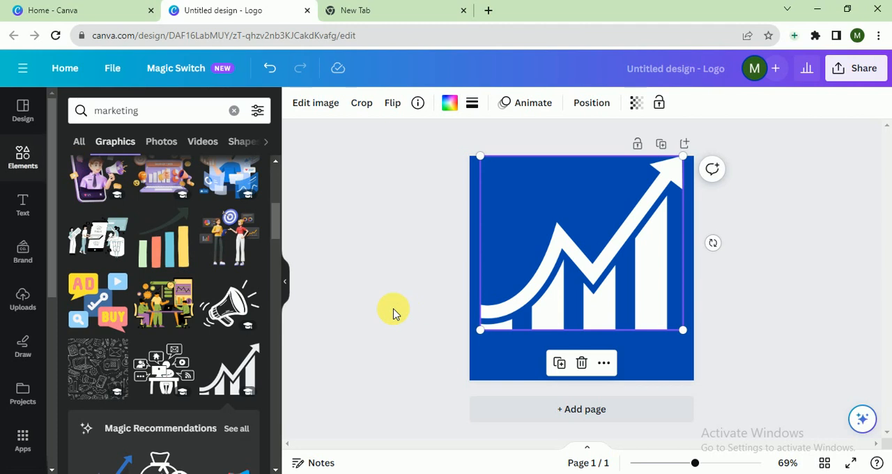
# Step: Add a heading below the chart graphic with the text "ZEN MARKETING"
pyautogui.click(16, 207)
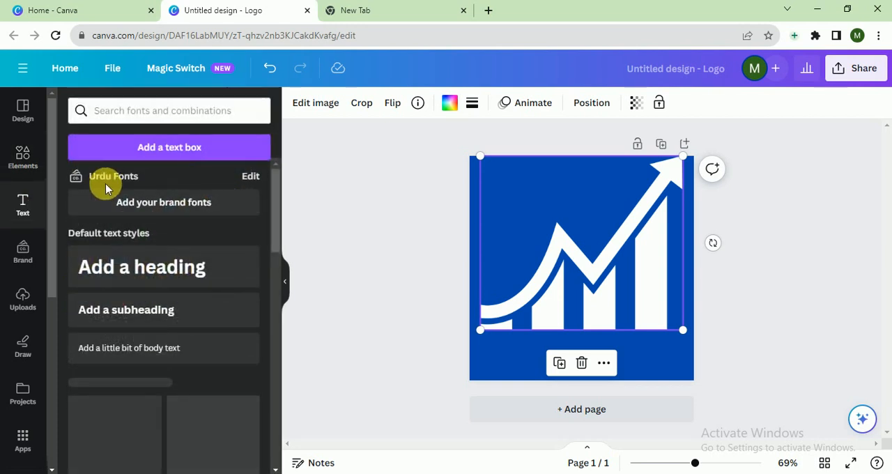
pyautogui.click(136, 264)
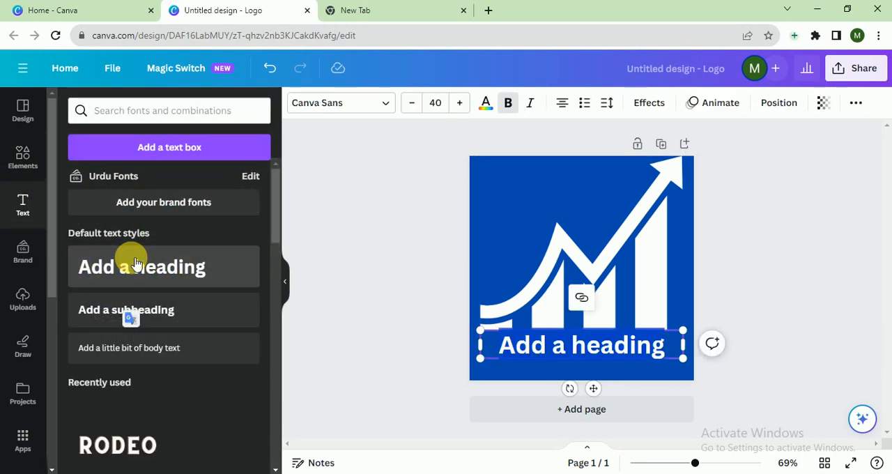
pyautogui.write('ZE')
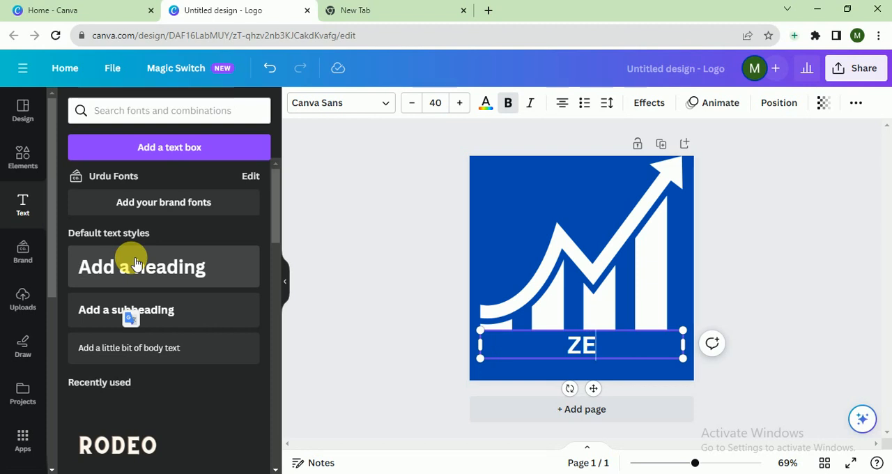
pyautogui.write('N M')
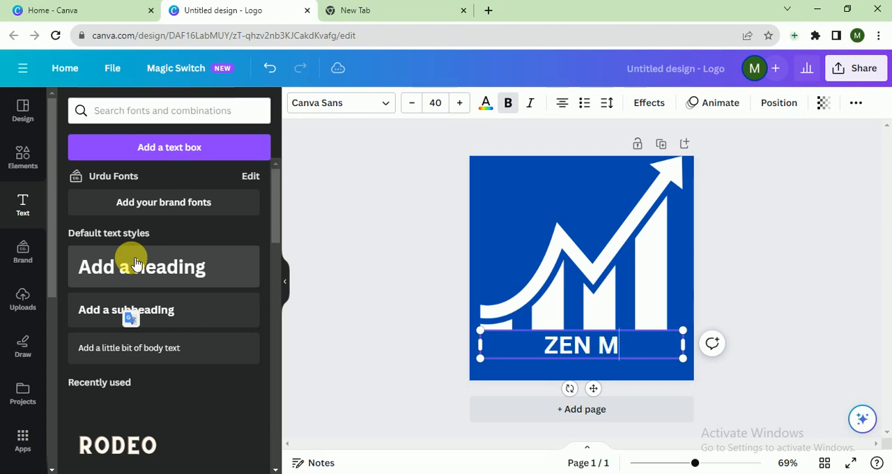
pyautogui.write('AR')
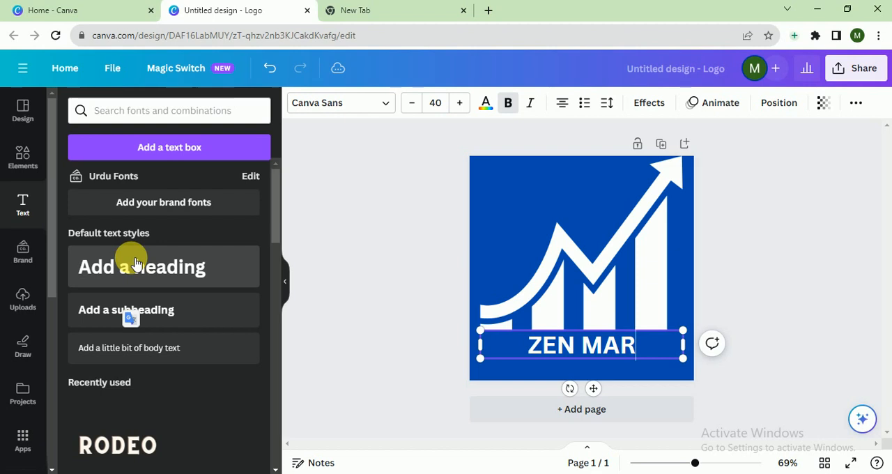
pyautogui.write('KE')
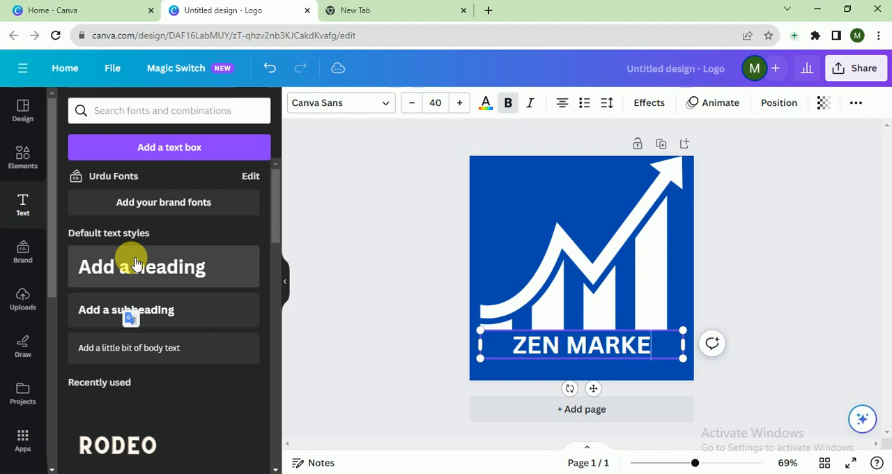
pyautogui.write('TING')
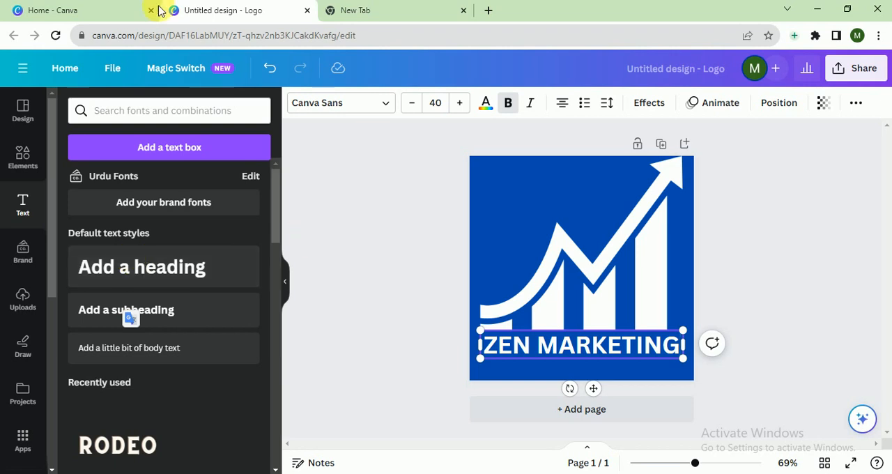
# Step: Try the DejaVu Serif and Helvetica World fonts on the ZEN MARKETING heading
pyautogui.click(352, 103)
pyautogui.click(157, 321)
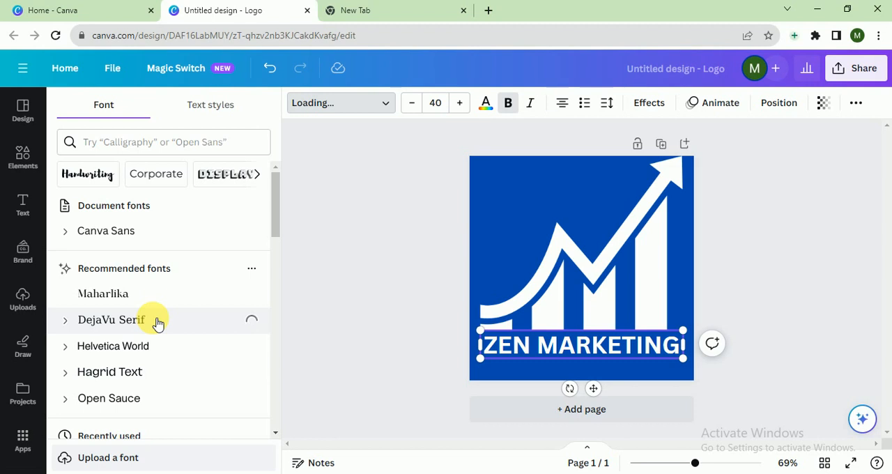
pyautogui.click(179, 346)
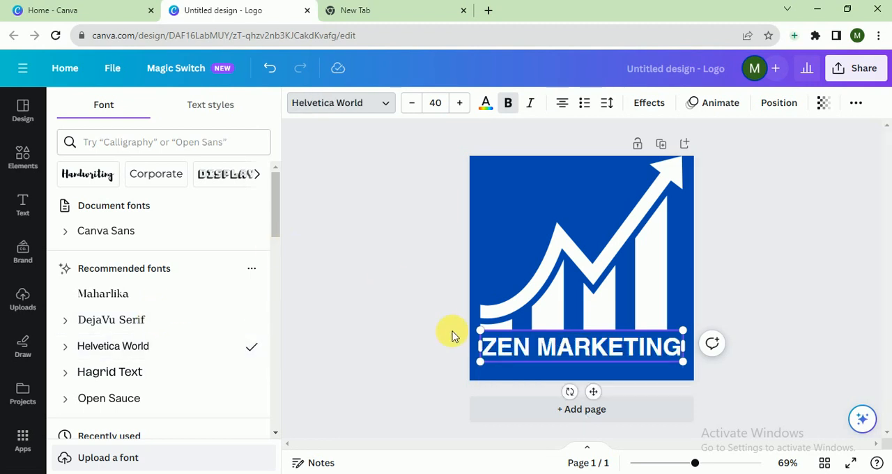
pyautogui.click(377, 324)
pyautogui.click(408, 374)
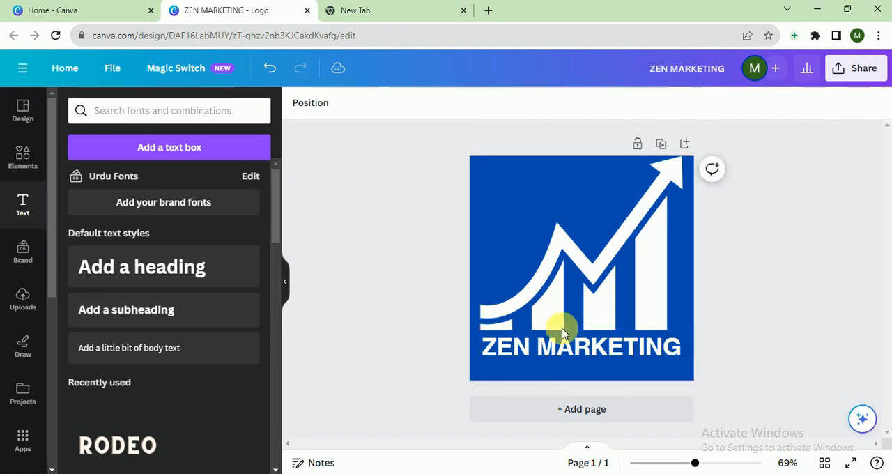
# Step: Set the ZEN MARKETING heading's font to Maharlika and resize its text box so the text fits on one line
pyautogui.moveTo(567, 348)
pyautogui.mouseDown()
pyautogui.moveTo(573, 359)
pyautogui.moveTo(566, 352)
pyautogui.mouseUp()
pyautogui.click(383, 104)
pyautogui.click(142, 299)
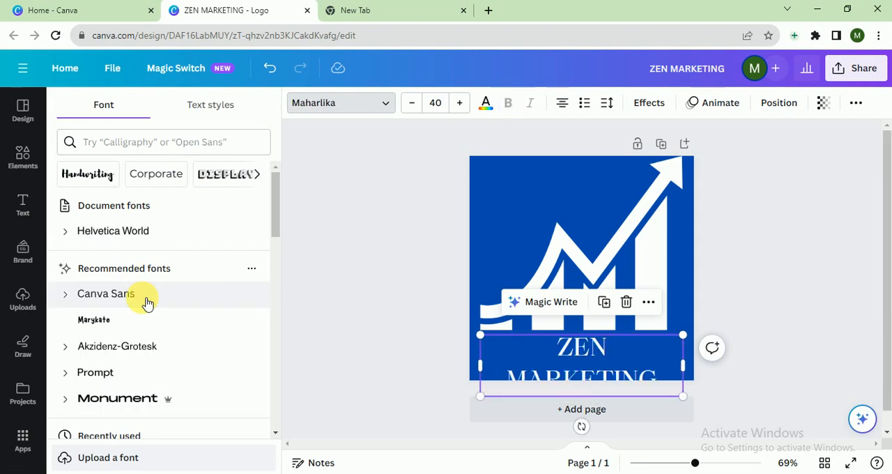
pyautogui.moveTo(684, 365); pyautogui.dragTo(720, 359)
pyautogui.moveTo(693, 333); pyautogui.dragTo(673, 323)
# Step: Select the chart graphic and heading together, scale them down slightly and center them on the page
pyautogui.moveTo(755, 192); pyautogui.dragTo(534, 368)
pyautogui.moveTo(683, 364); pyautogui.dragTo(670, 352)
pyautogui.moveTo(614, 292); pyautogui.dragTo(620, 297)
pyautogui.click(817, 297)
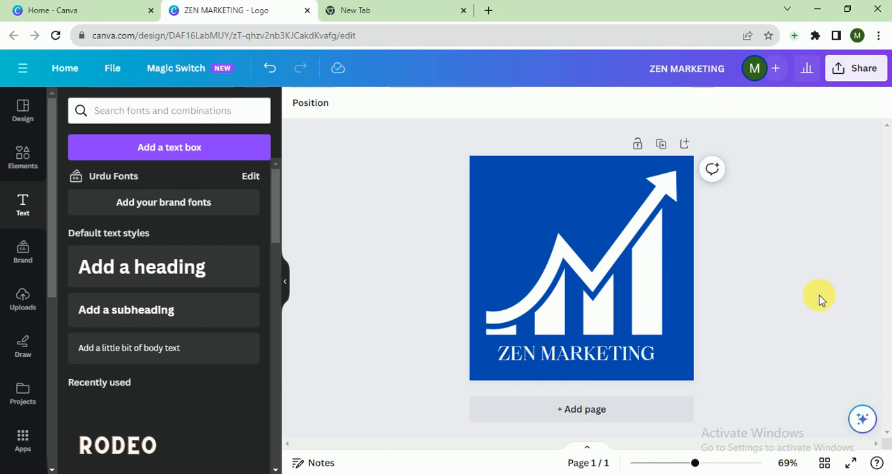